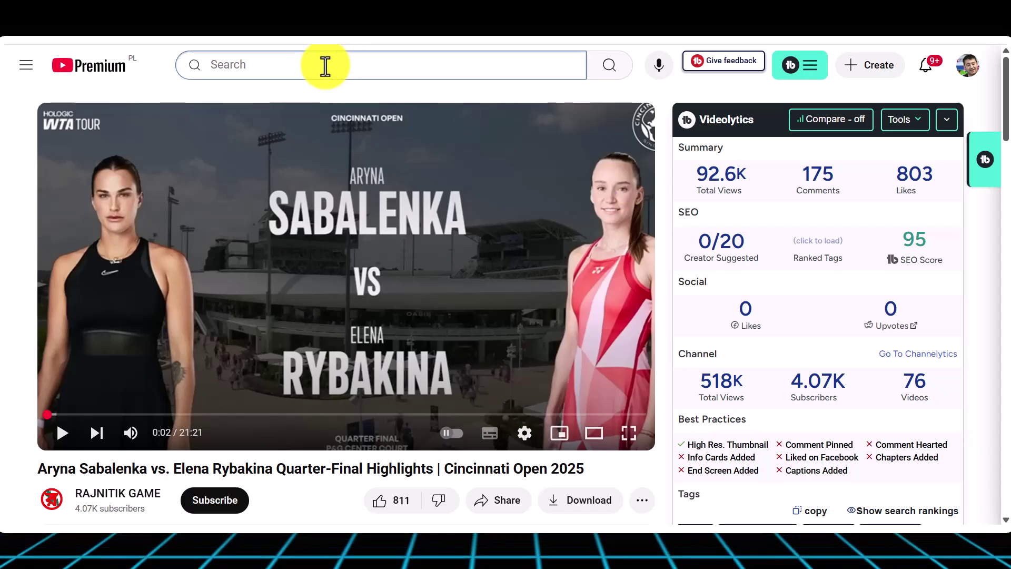
# Search YouTube for 'shopping in english intermediate' and open the search filters
pyautogui.write('shopp')
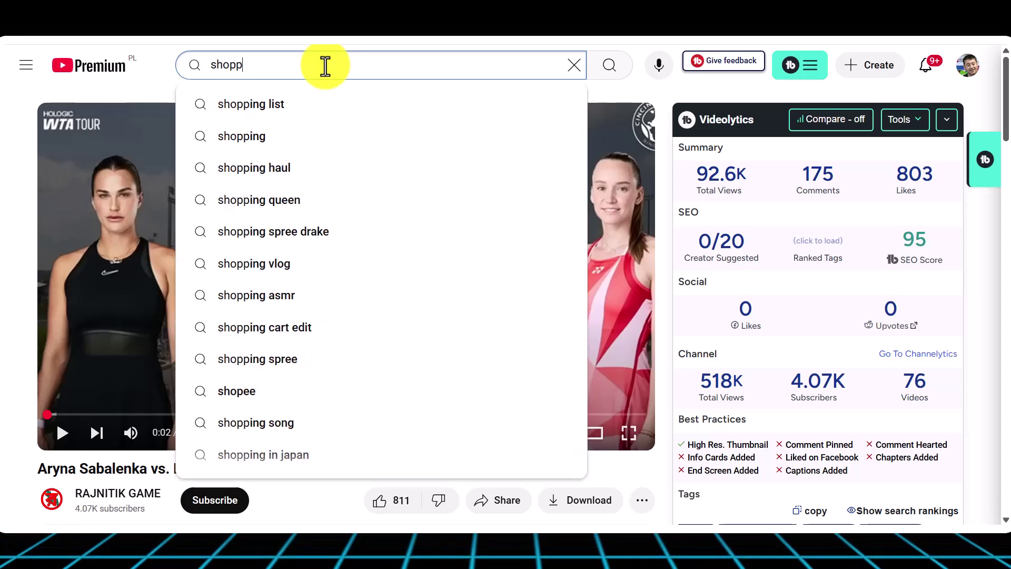
pyautogui.write('ing in english')
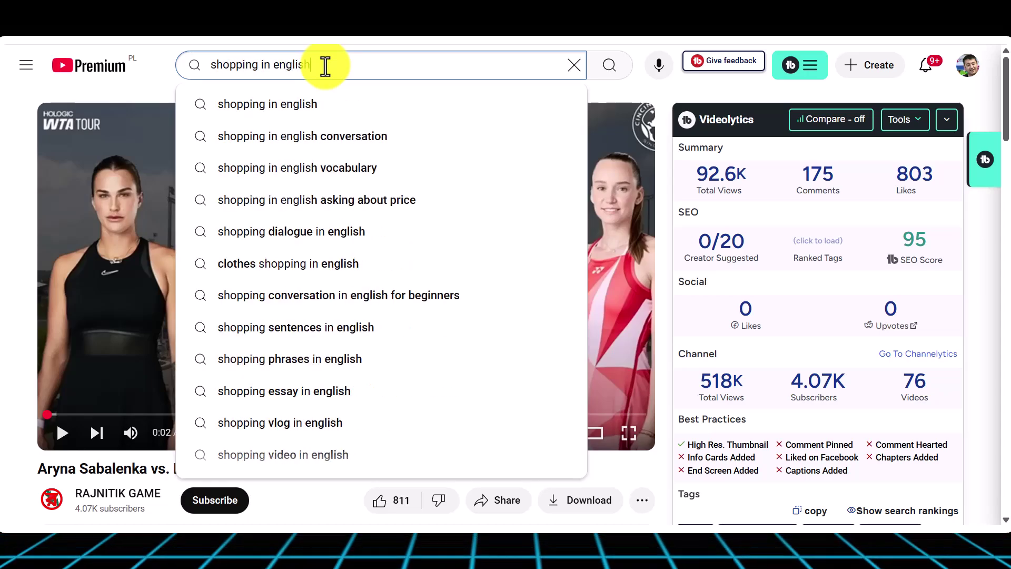
pyautogui.write(' intermei')
pyautogui.press('BackSpace')
pyautogui.write('diate')
pyautogui.press('Return')
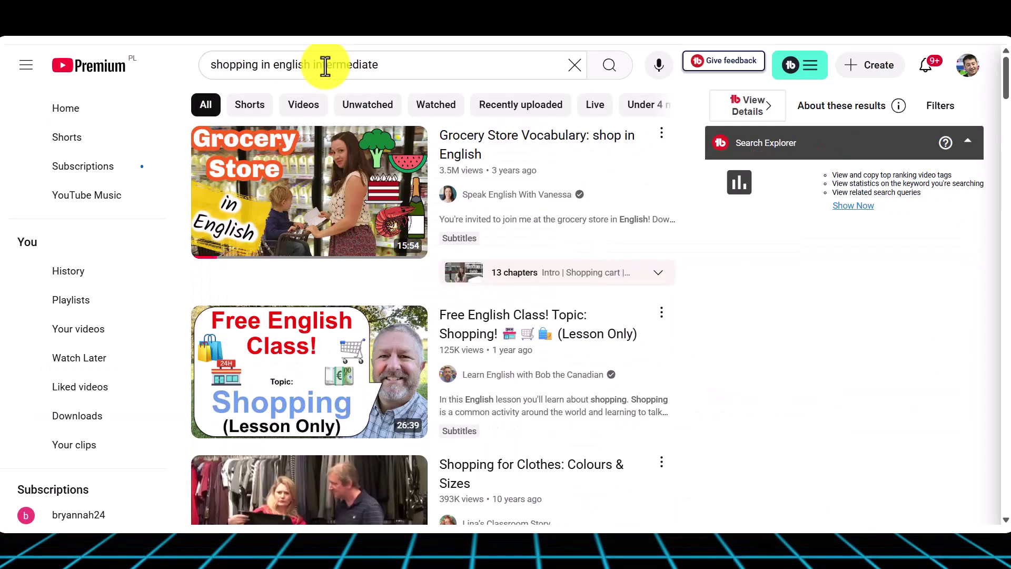
pyautogui.moveTo(1006, 84)
pyautogui.mouseDown()
pyautogui.moveTo(1005, 332)
pyautogui.moveTo(999, 68)
pyautogui.mouseUp()
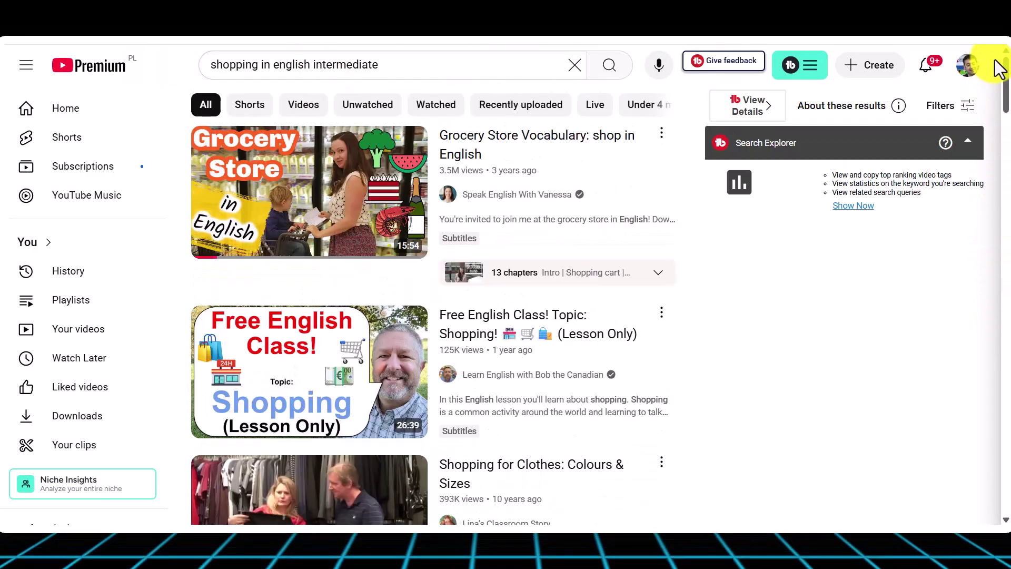
pyautogui.click(935, 108)
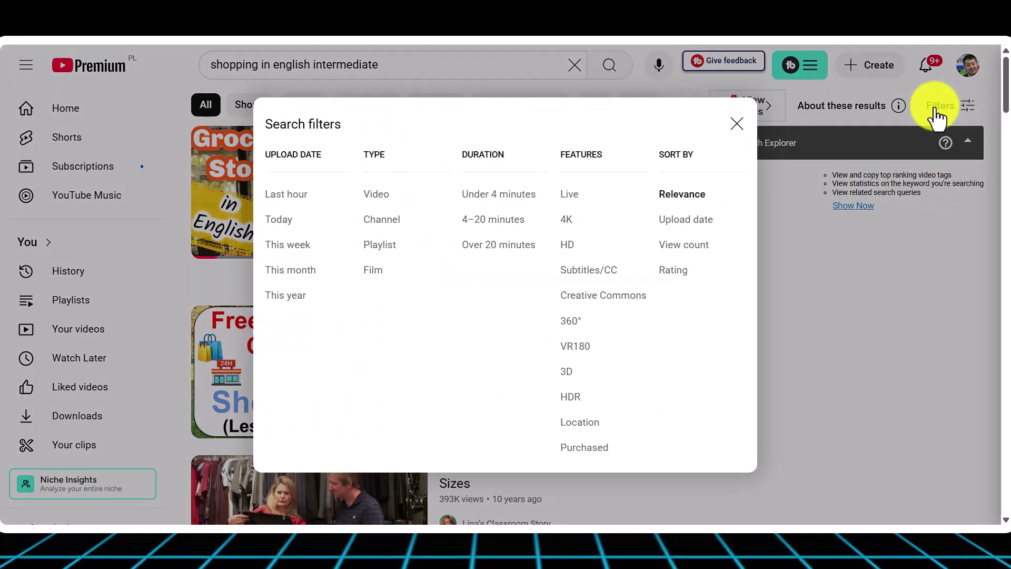
# Filter to 4–20 minute videos with subtitles and open 'Grocery Store Vocabulary: shop in English'
pyautogui.click(498, 231)
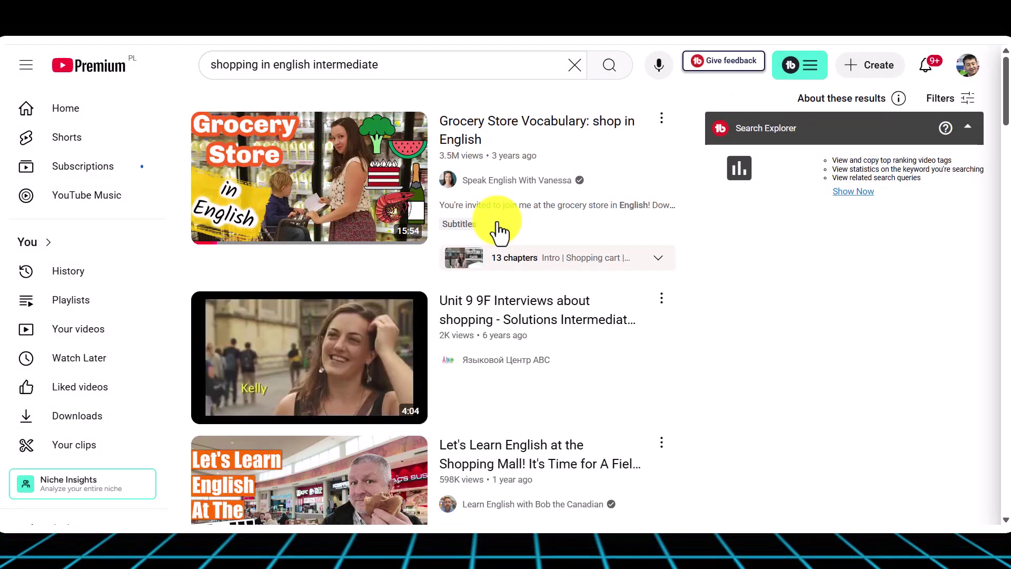
pyautogui.click(950, 104)
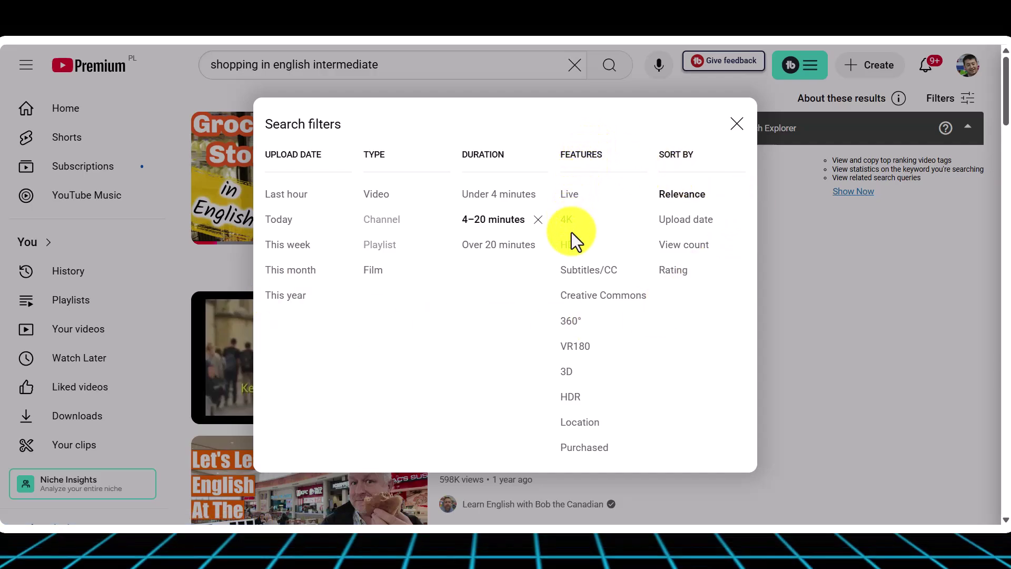
pyautogui.click(573, 280)
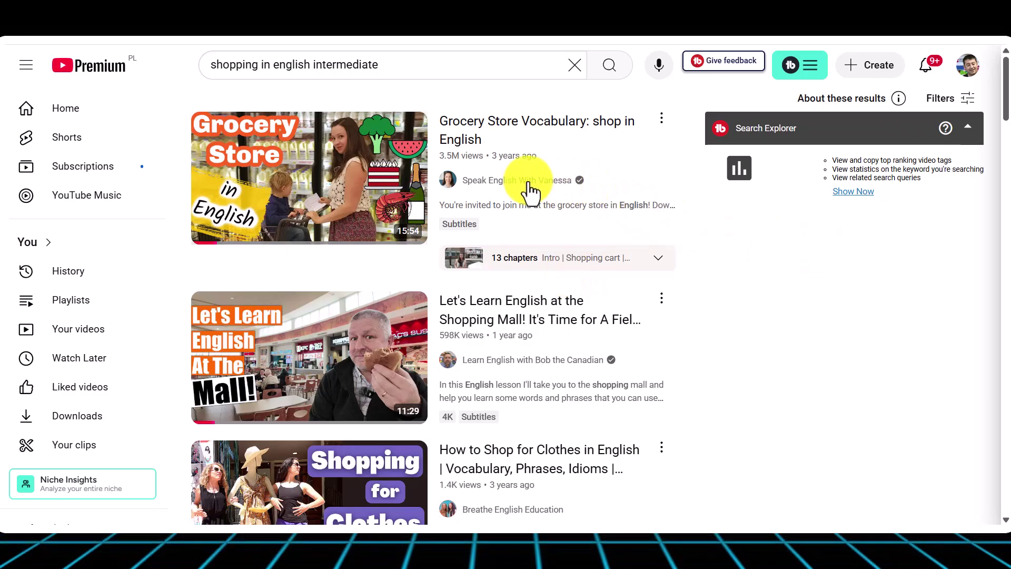
pyautogui.click(294, 180)
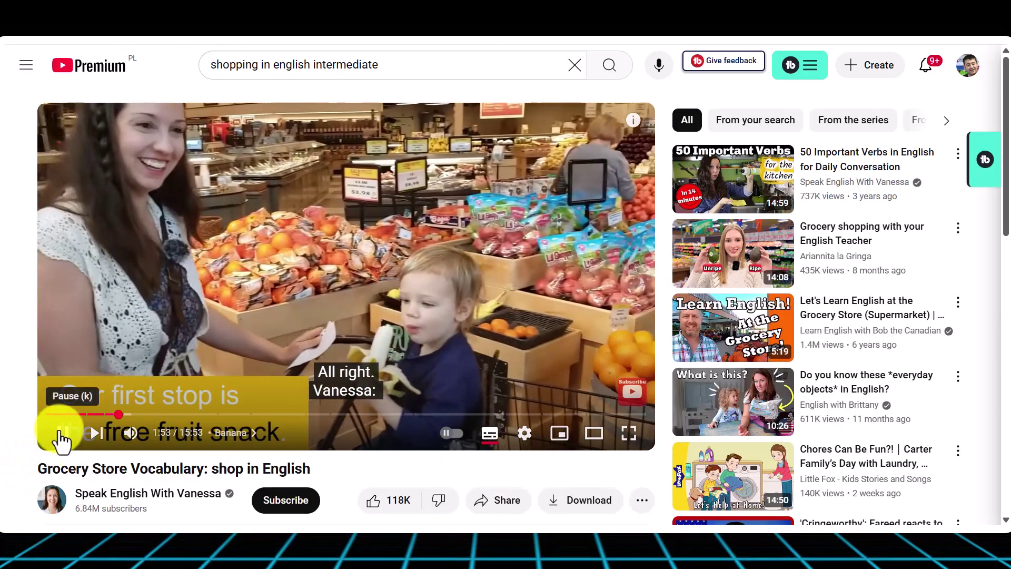
# Pause the grocery video at 1:54, expand its description and show the transcript
pyautogui.click(62, 433)
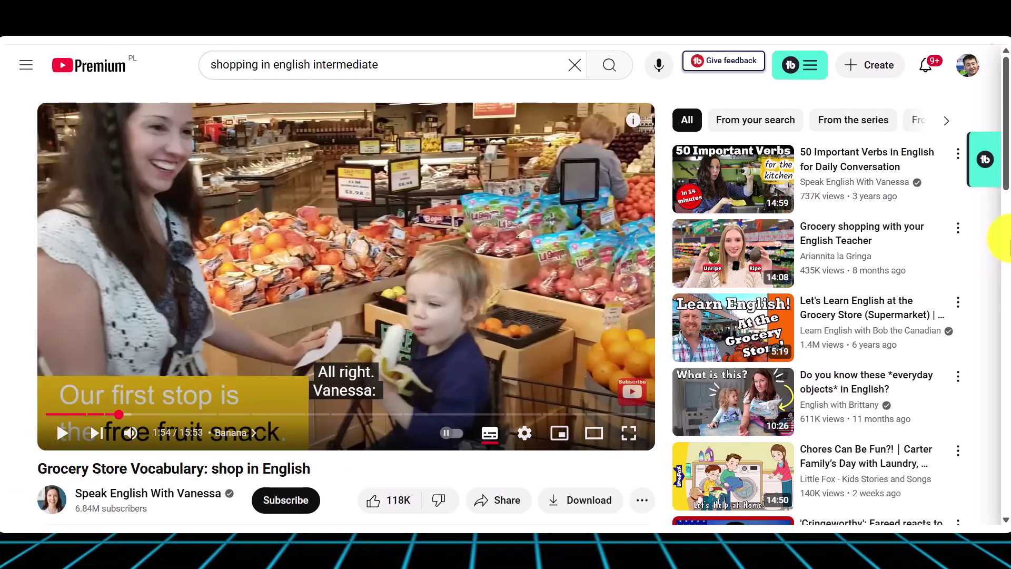
pyautogui.click(985, 153)
pyautogui.scroll(-3, 999, 149)
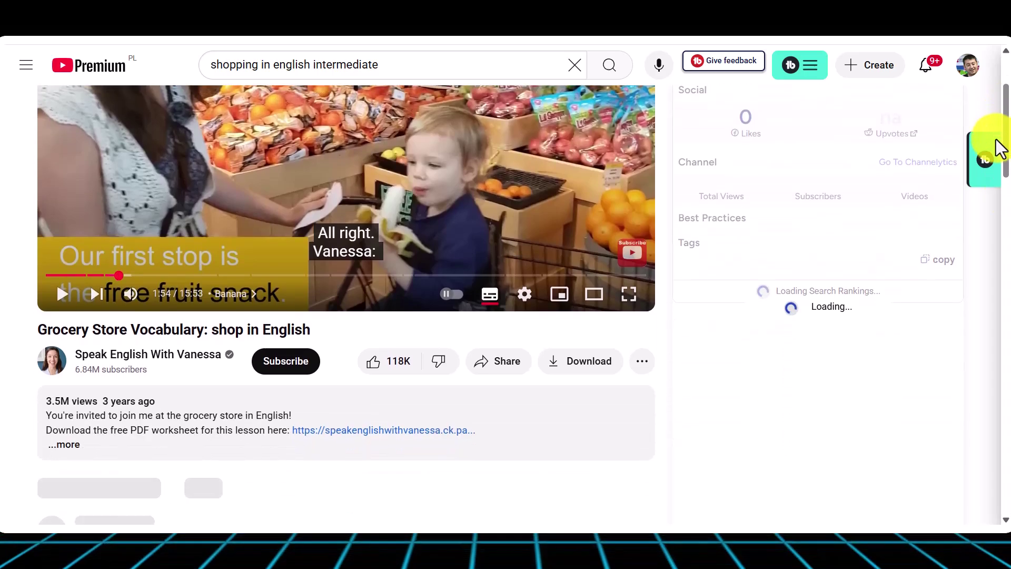
pyautogui.scroll(-3, 999, 150)
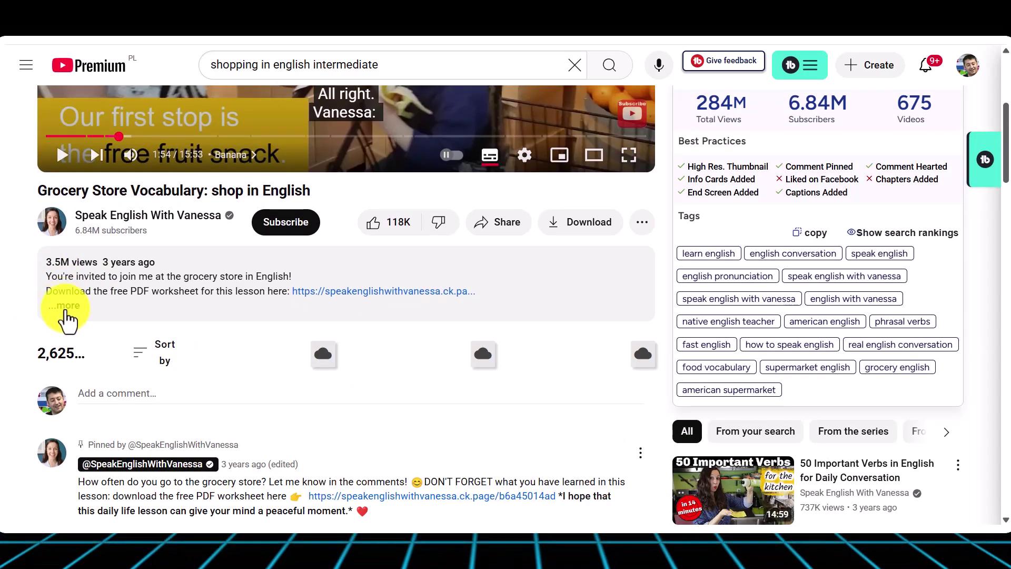
pyautogui.click(66, 311)
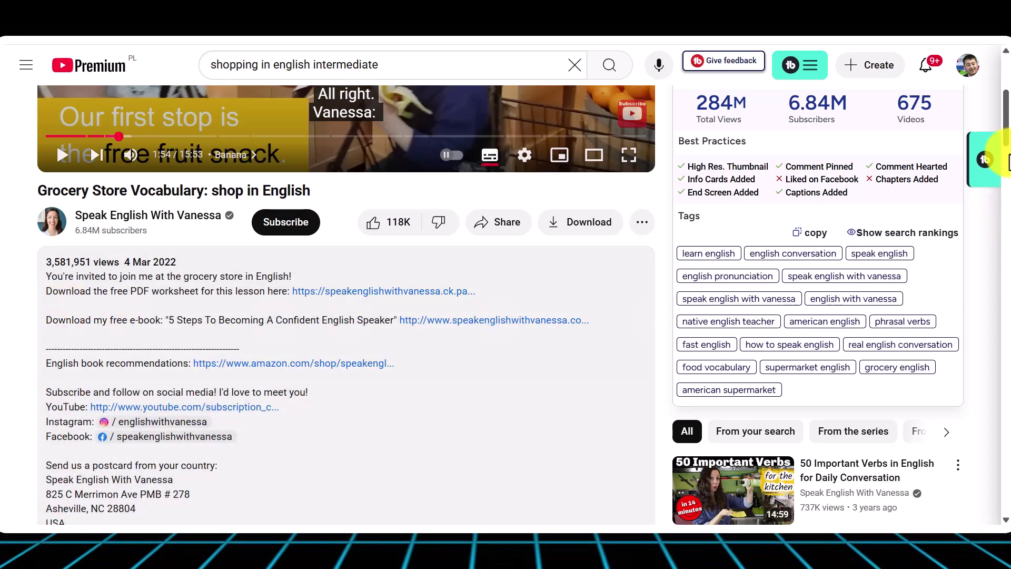
pyautogui.scroll(-10, 1004, 165)
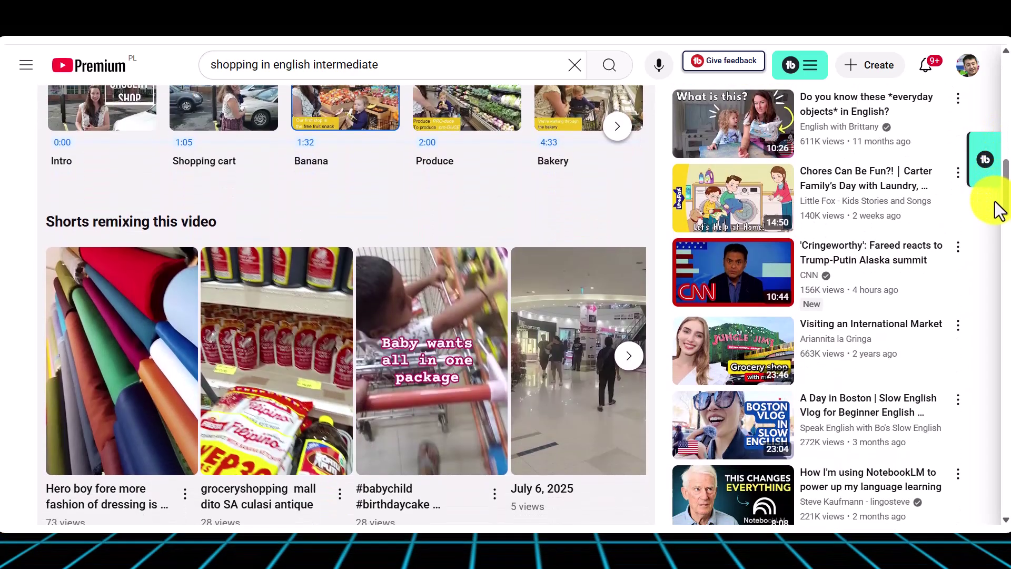
pyautogui.scroll(-7, 1000, 208)
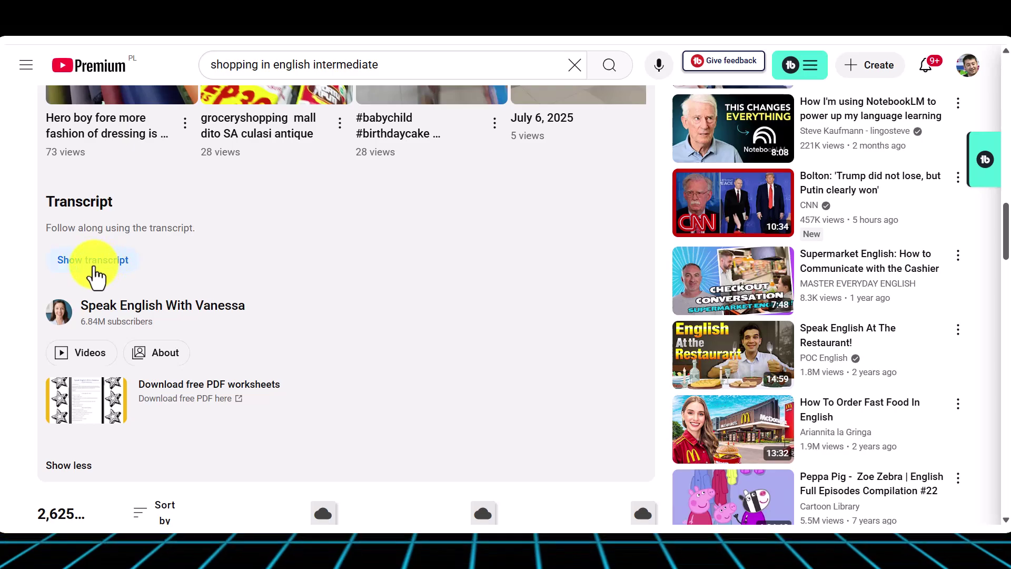
pyautogui.click(95, 266)
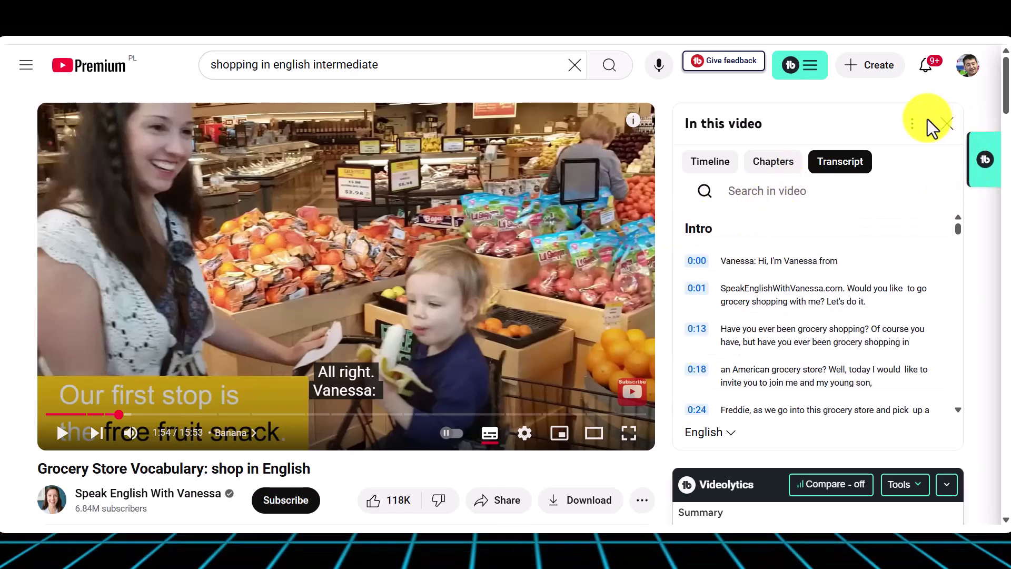
# Hide the transcript timestamps and jump the video to several transcript lines
pyautogui.click(914, 124)
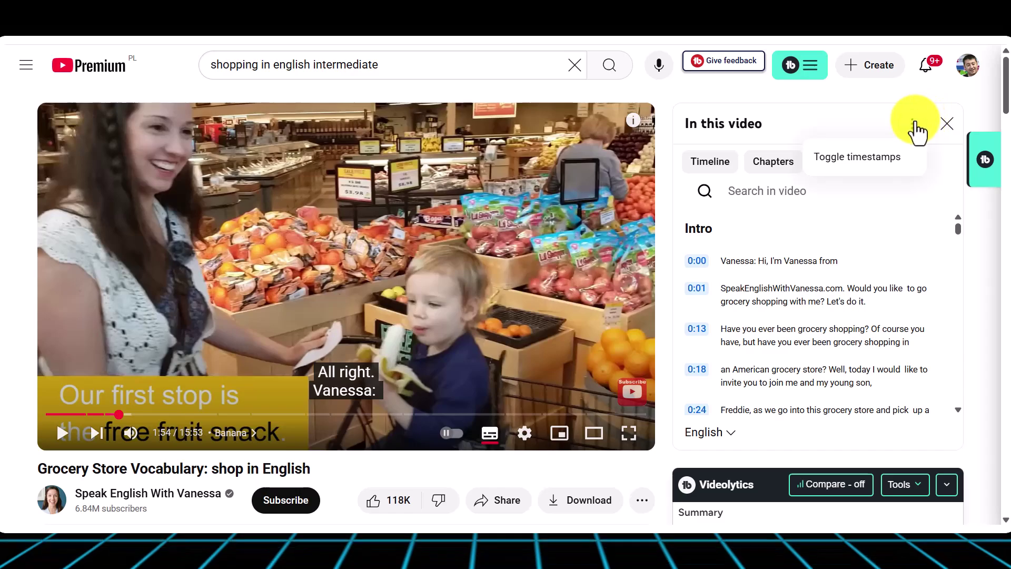
pyautogui.click(866, 161)
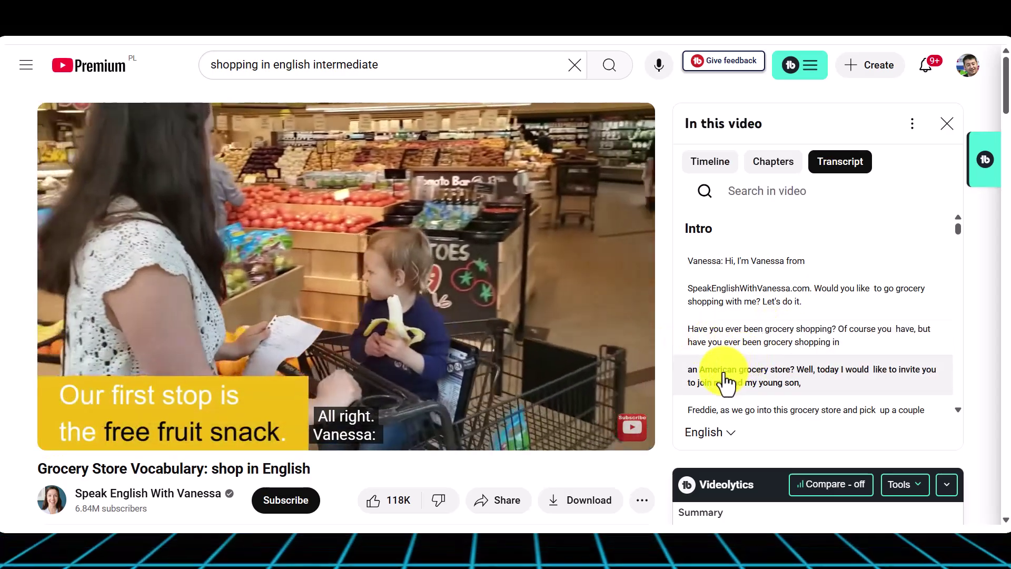
pyautogui.click(727, 381)
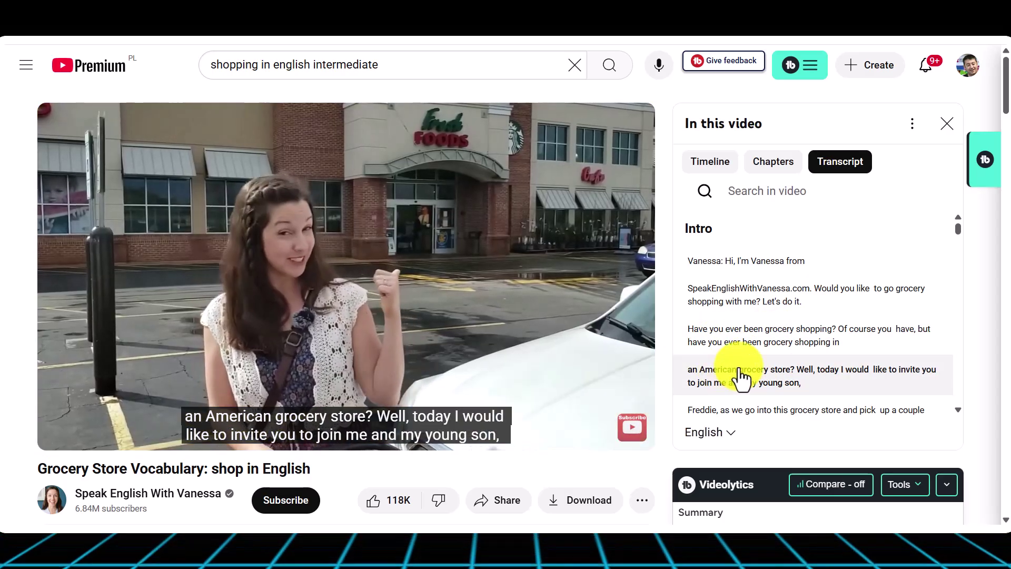
pyautogui.click(712, 300)
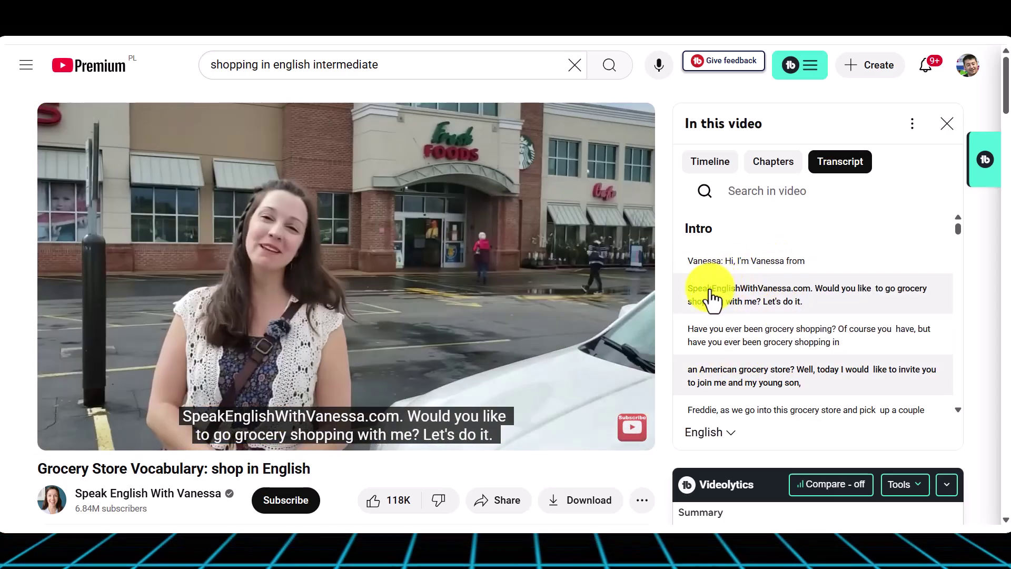
pyautogui.click(703, 421)
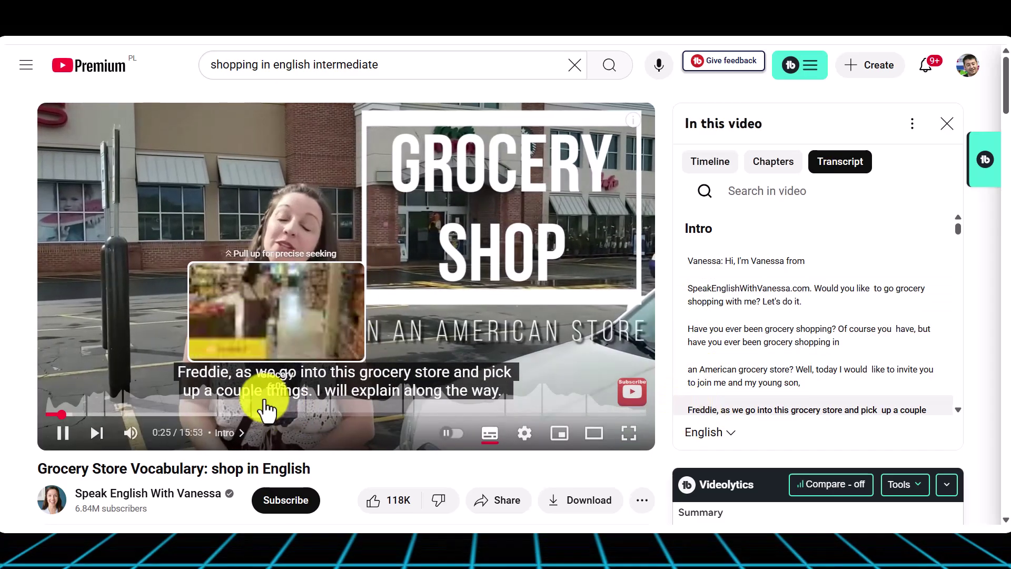
# Pause the video and select the sentence 'Have you ever been grocery shopping?'
pyautogui.click(63, 433)
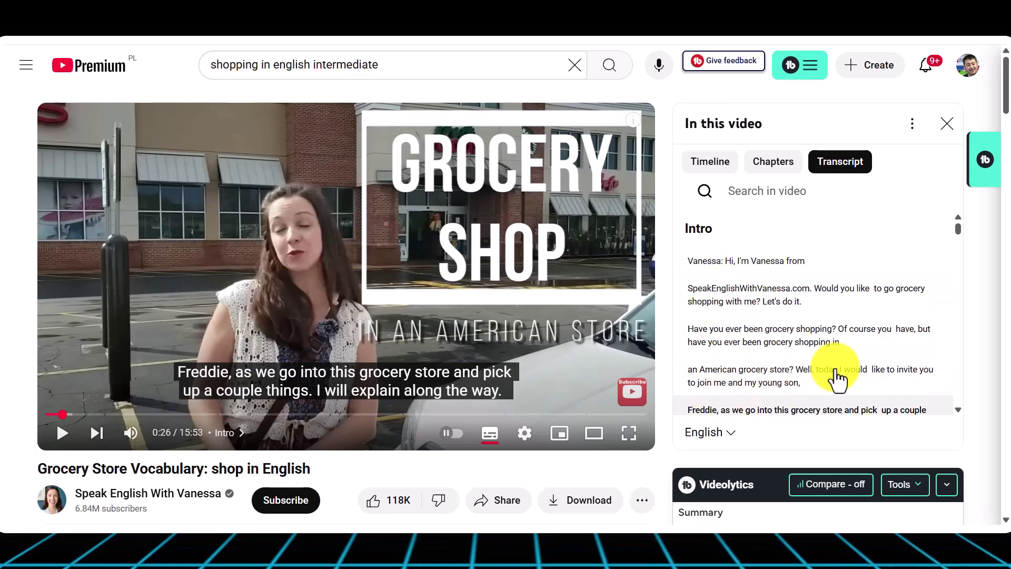
pyautogui.moveTo(959, 232); pyautogui.dragTo(956, 230)
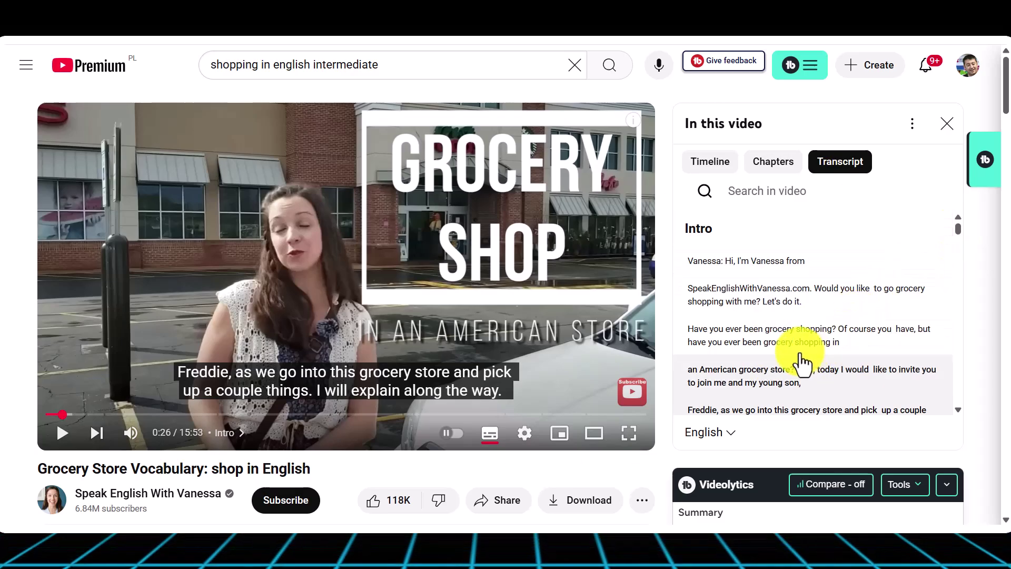
pyautogui.moveTo(683, 333); pyautogui.dragTo(838, 333)
# Paste 'Have you ever been grocery shopping?' into Google Translate and choose Spanish as the target
pyautogui.hotkey('ctrl', 't')
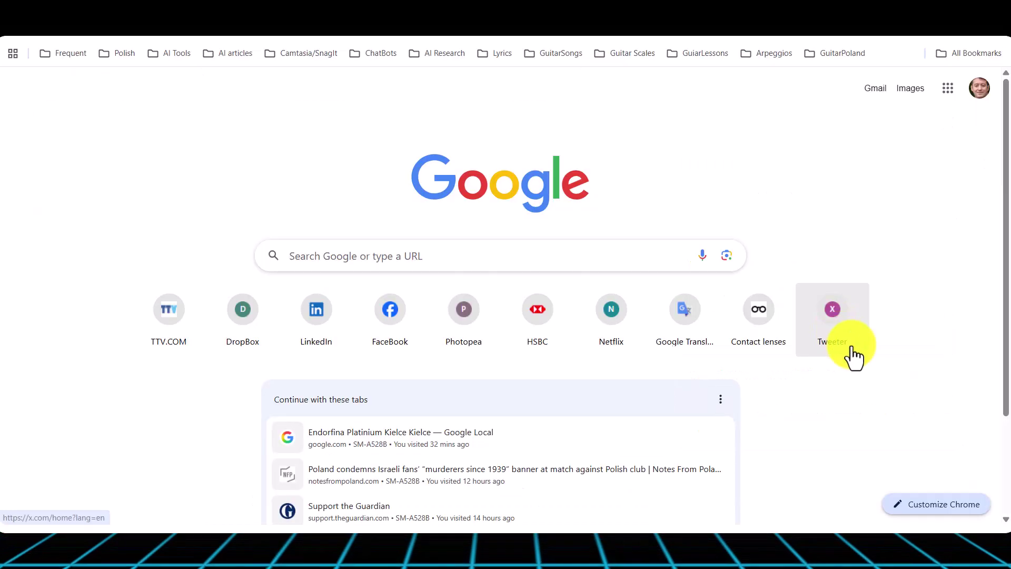
pyautogui.click(954, 88)
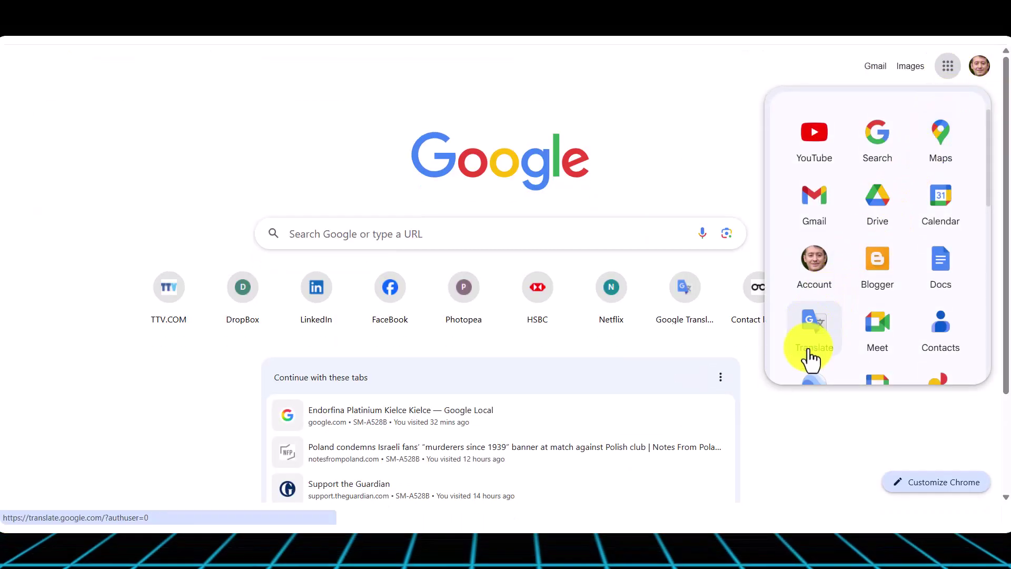
pyautogui.click(811, 350)
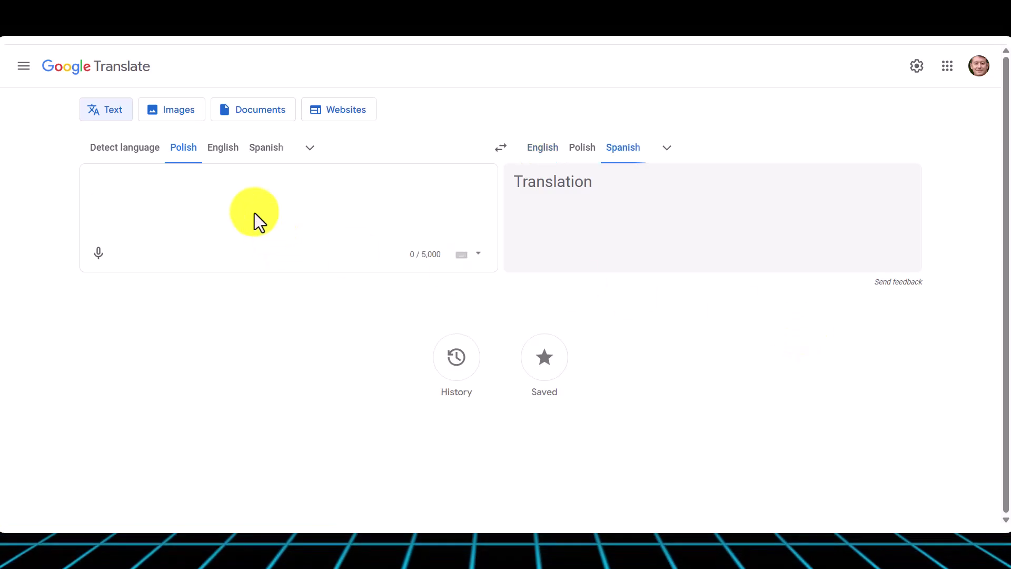
pyautogui.write('Have you ever been grocery shopping?')
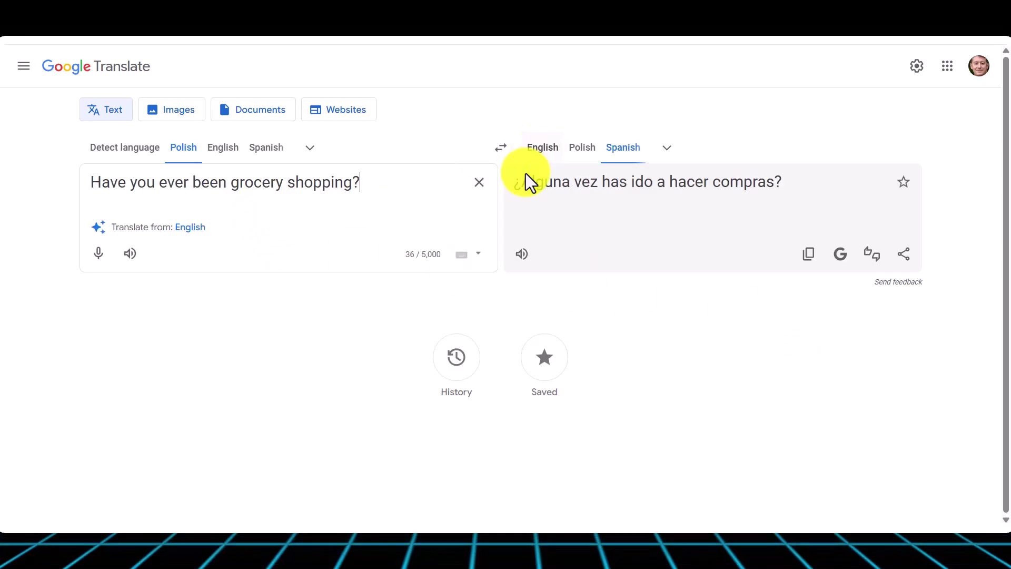
pyautogui.click(666, 149)
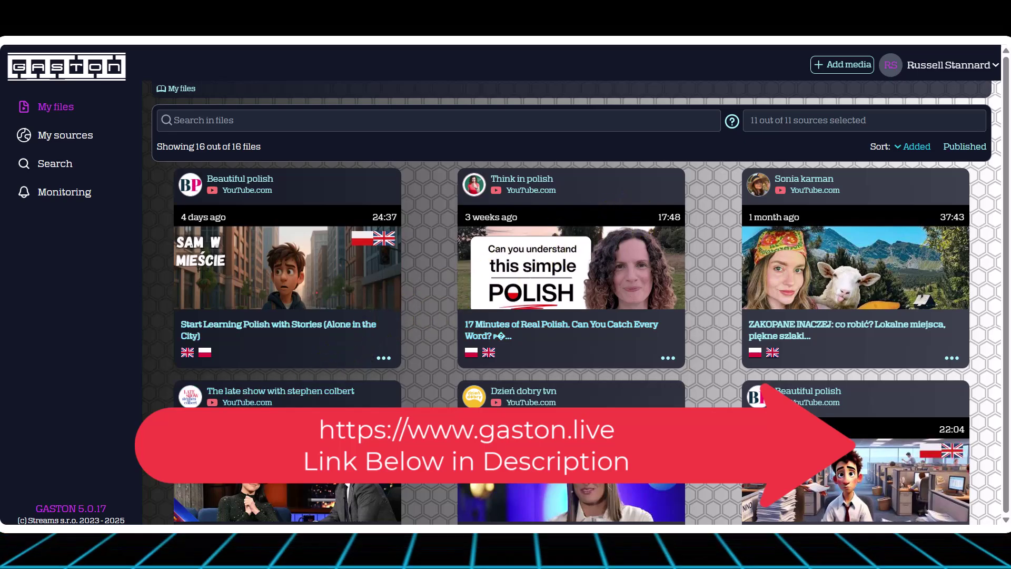
# Open the Late Show video 'What Time Does Dua Lipa Go To Sleep After A Show?' from My files
pyautogui.click(245, 505)
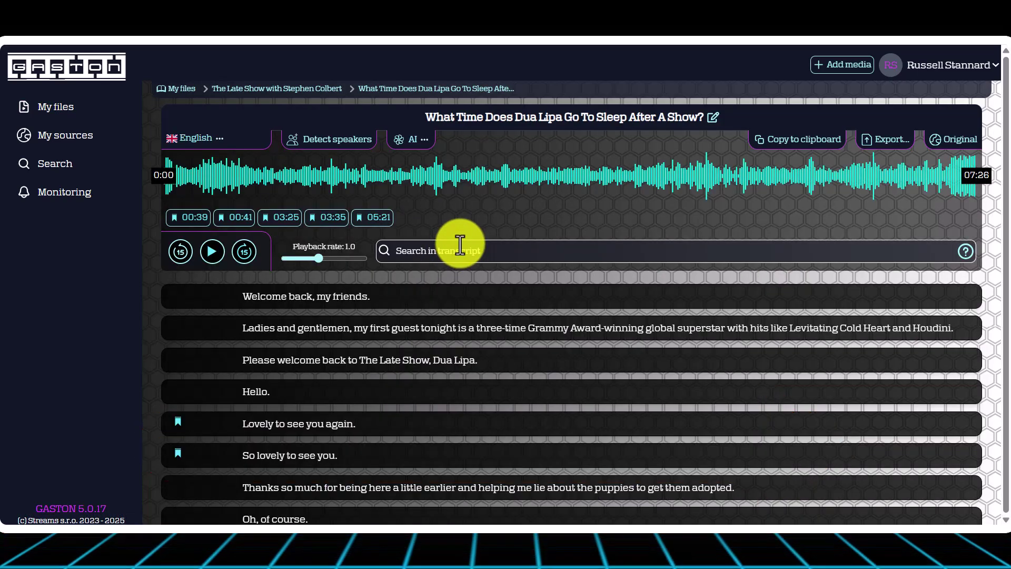
# Filter the Dua Lipa transcript by the word 'are', leaving the Add translations settings unchanged
pyautogui.click(498, 247)
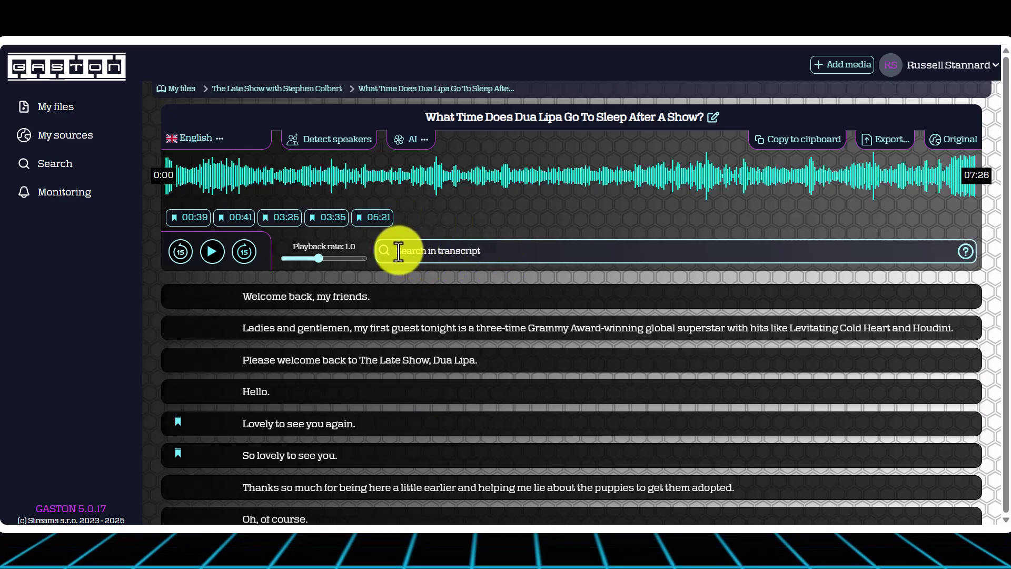
pyautogui.write('are')
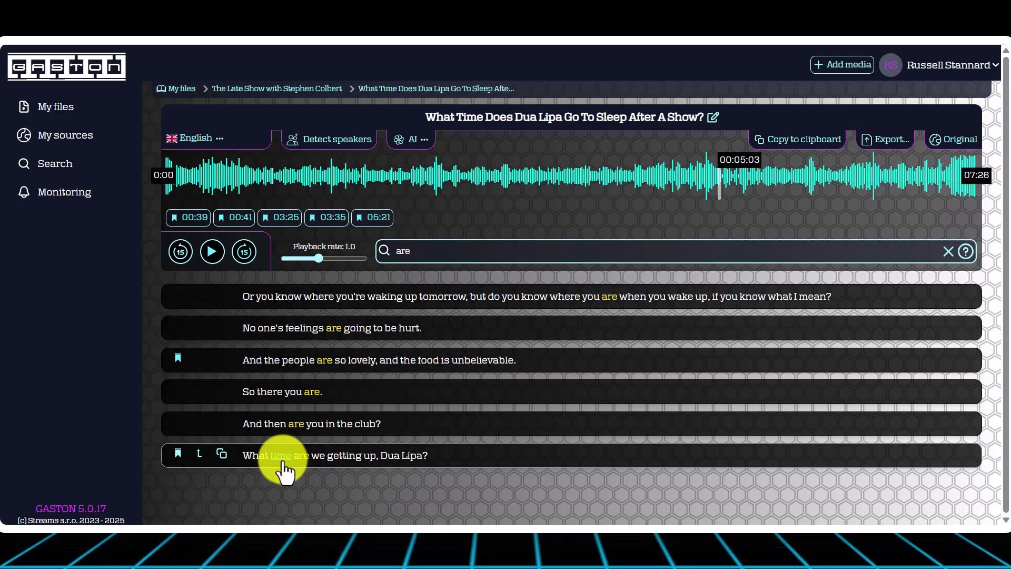
pyautogui.click(220, 138)
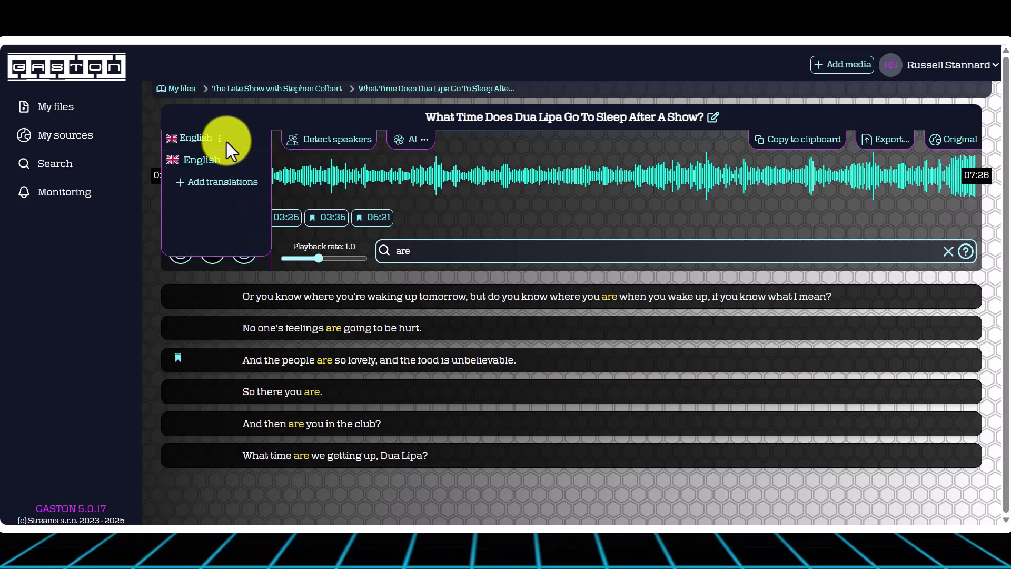
pyautogui.click(211, 182)
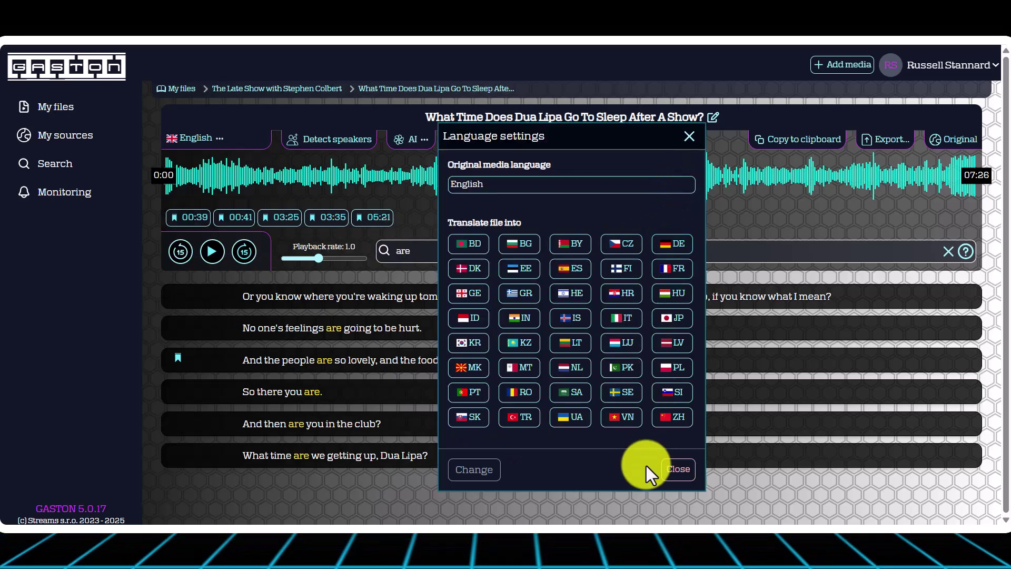
pyautogui.click(689, 137)
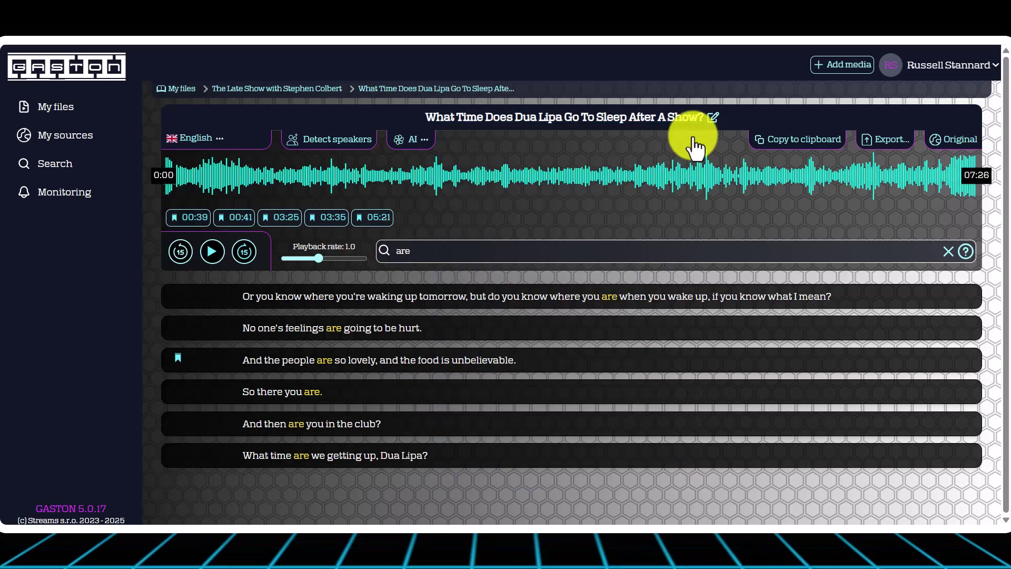
pyautogui.click(423, 250)
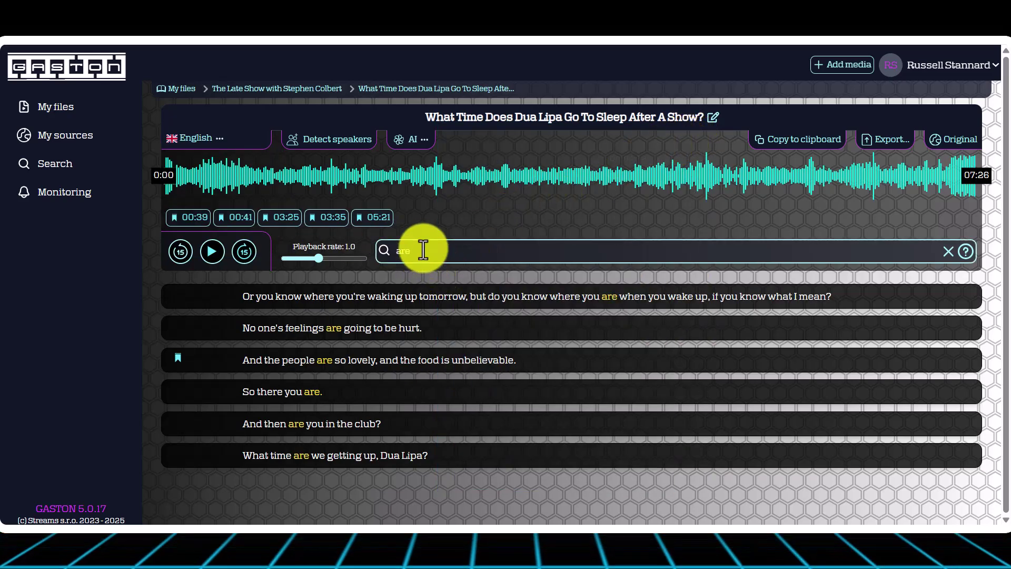
# Clear the search, bookmark 'Munson broke my heart.' at 00:56 and copy 'I do have a dog, yes.'
pyautogui.press('BackSpace')
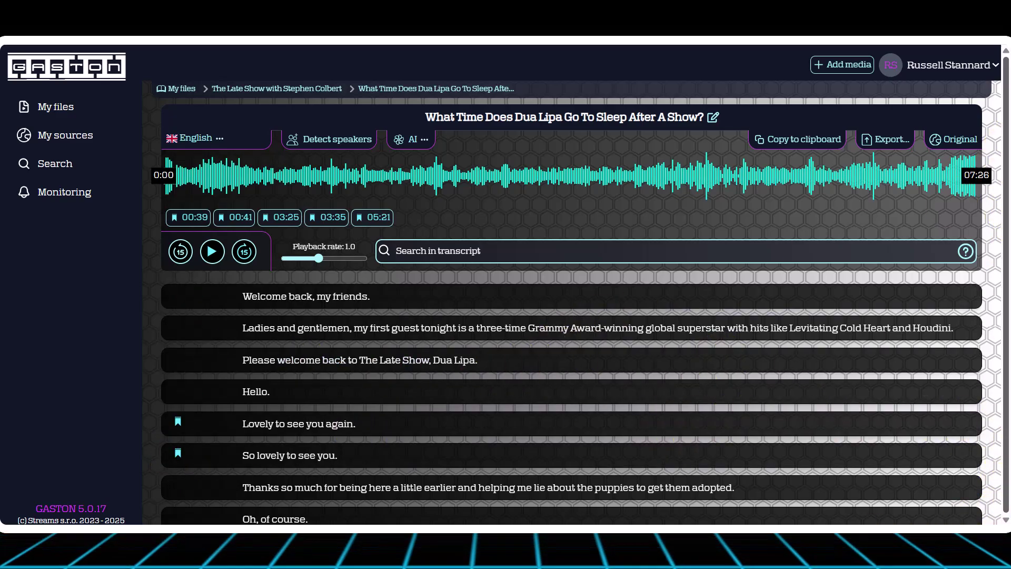
pyautogui.scroll(-1, 695, 411)
pyautogui.scroll(-5, 694, 419)
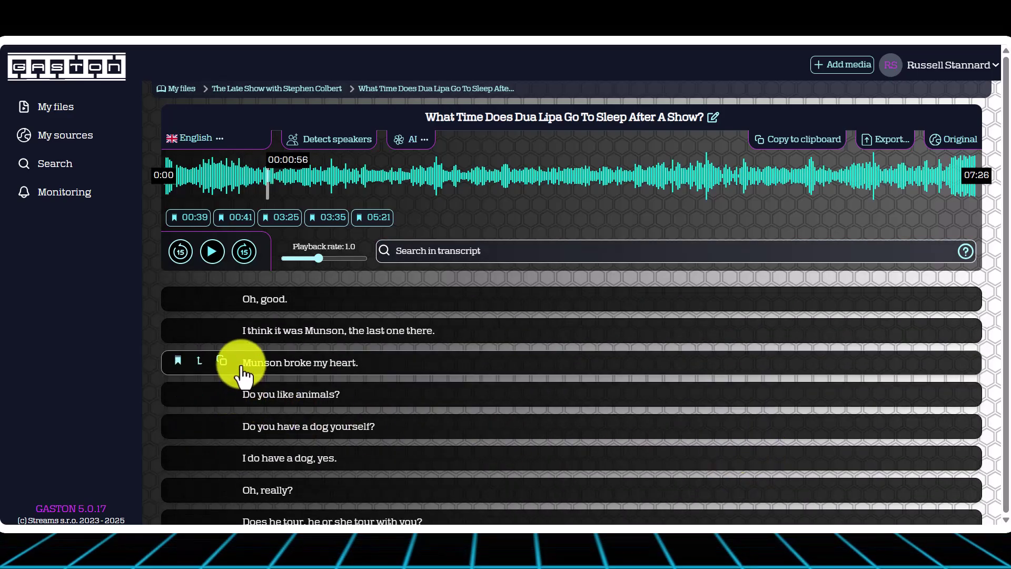
pyautogui.click(176, 363)
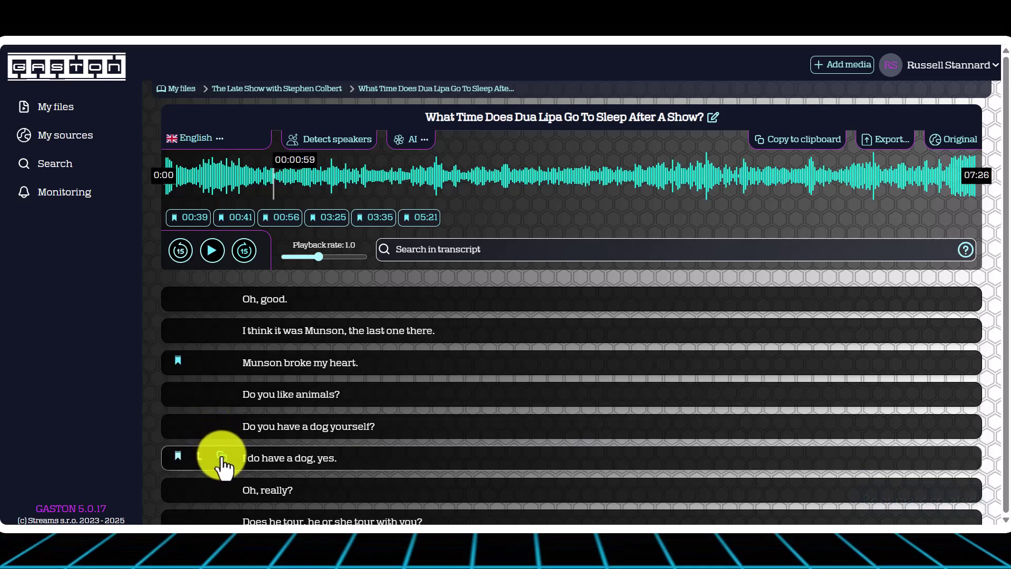
pyautogui.click(221, 457)
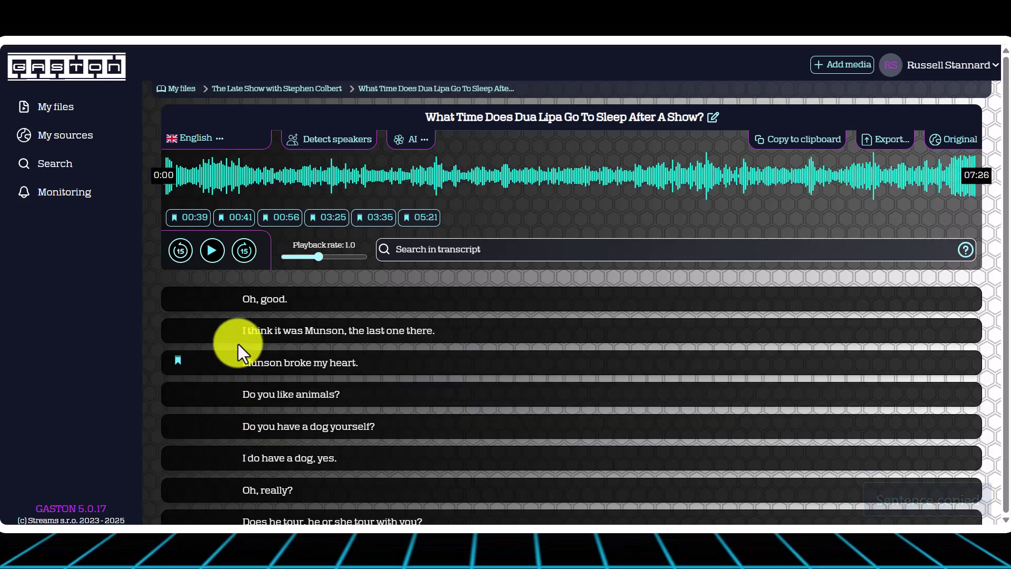
# Play the recording from about 1:20 and pause at 01:25 on 'Just wrapped your leg of Asia.'
pyautogui.click(213, 253)
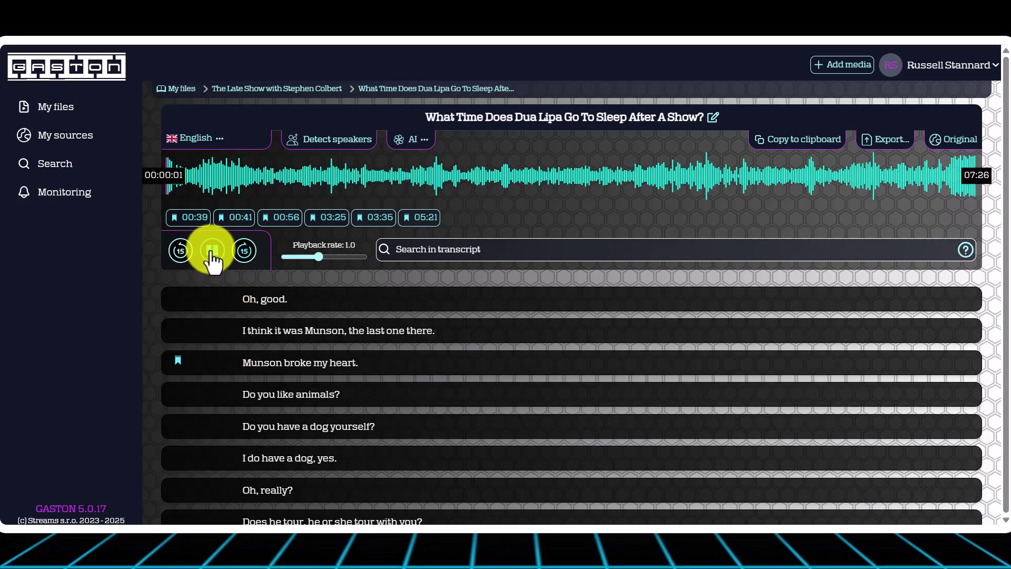
pyautogui.click(213, 252)
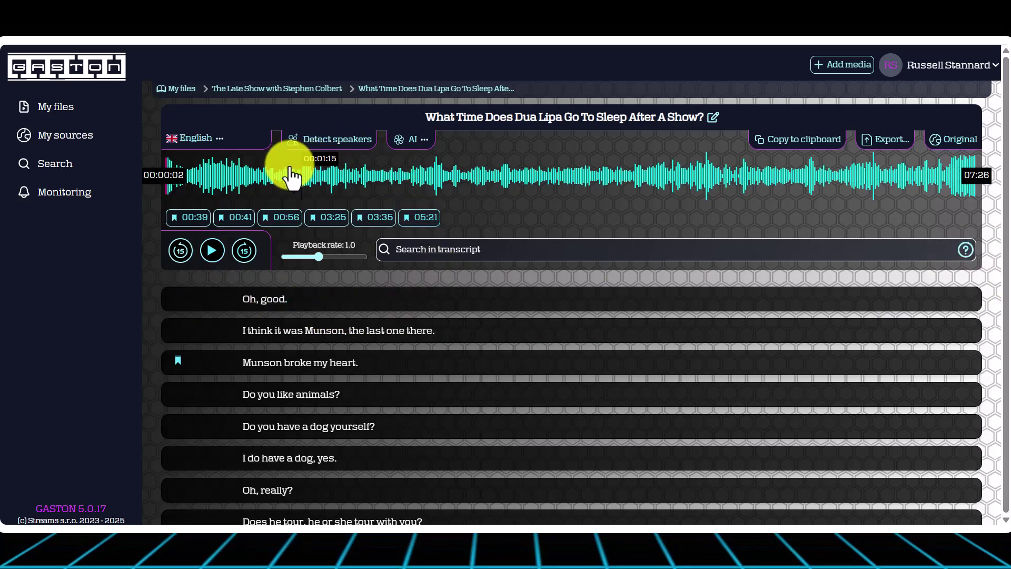
pyautogui.click(214, 180)
pyautogui.click(313, 190)
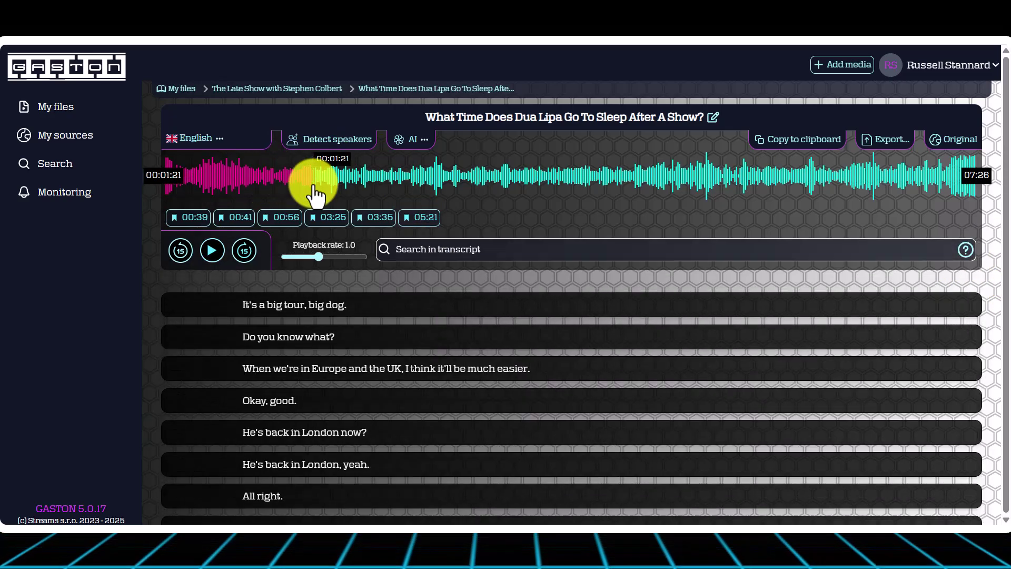
pyautogui.click(212, 251)
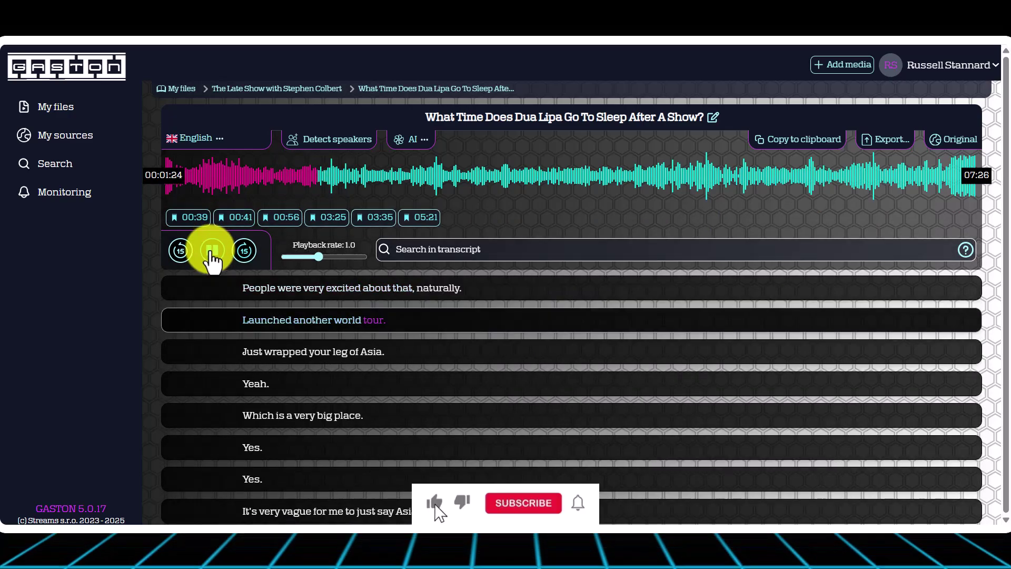
pyautogui.click(213, 252)
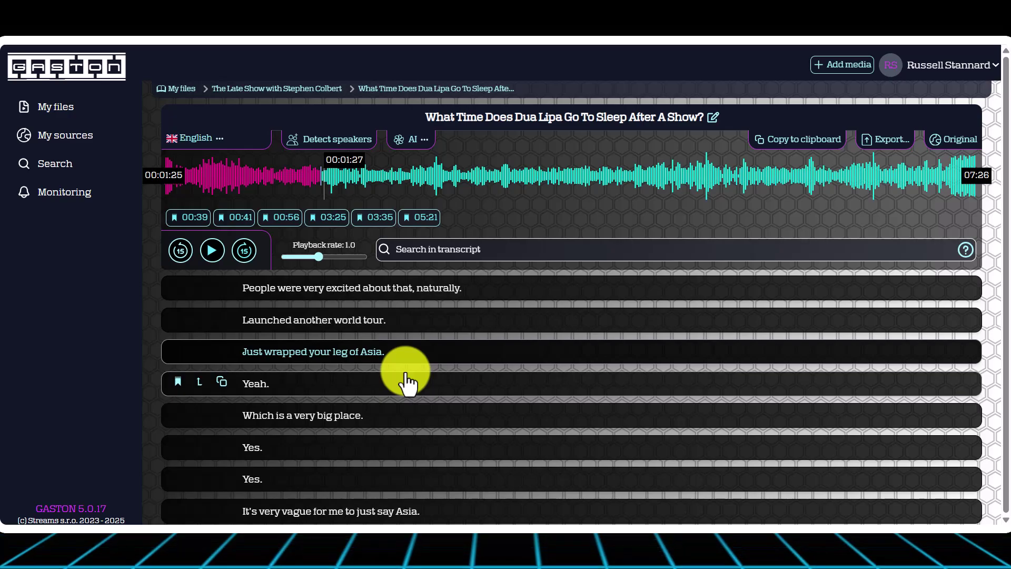
# Read the AI chat's true/false quiz, difficult-word list and summary, then go to Add media
pyautogui.click(413, 140)
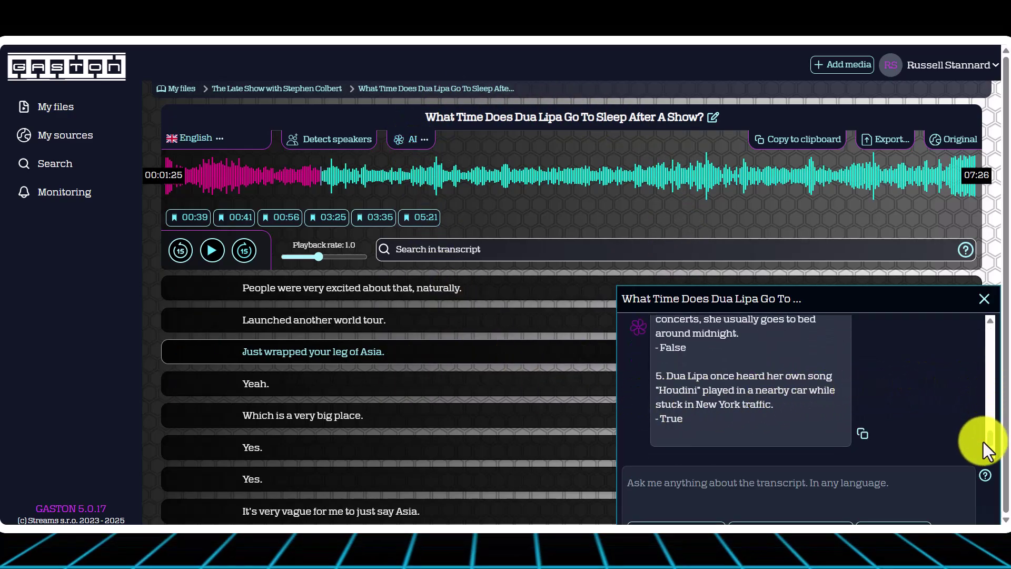
pyautogui.scroll(5, 986, 441)
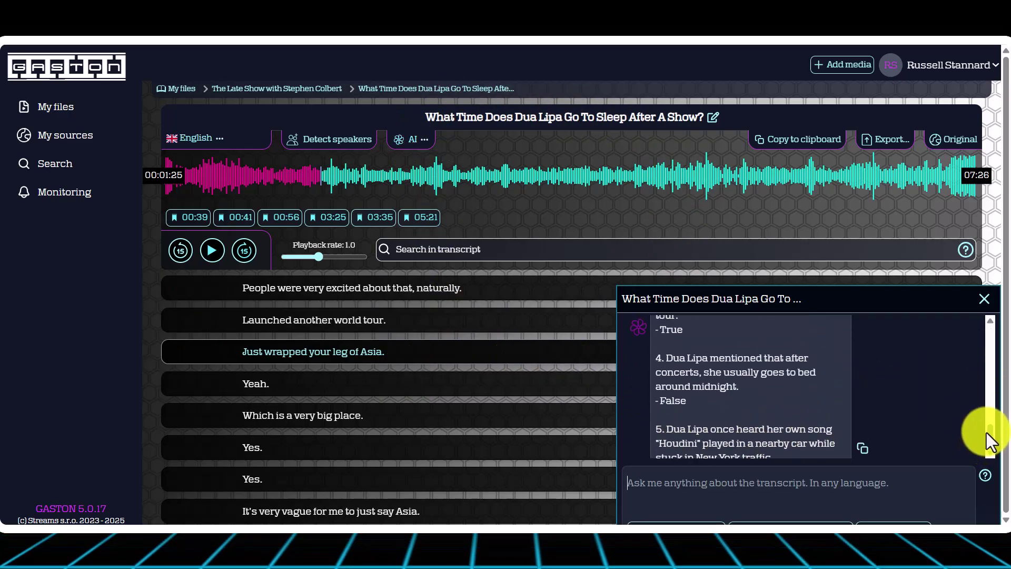
pyautogui.scroll(5, 972, 418)
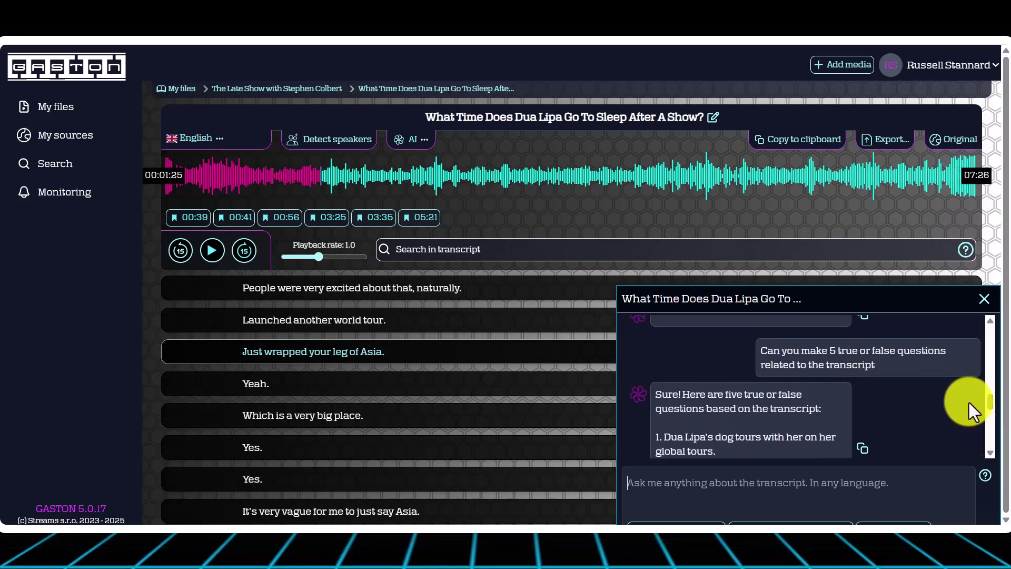
pyautogui.scroll(5, 969, 397)
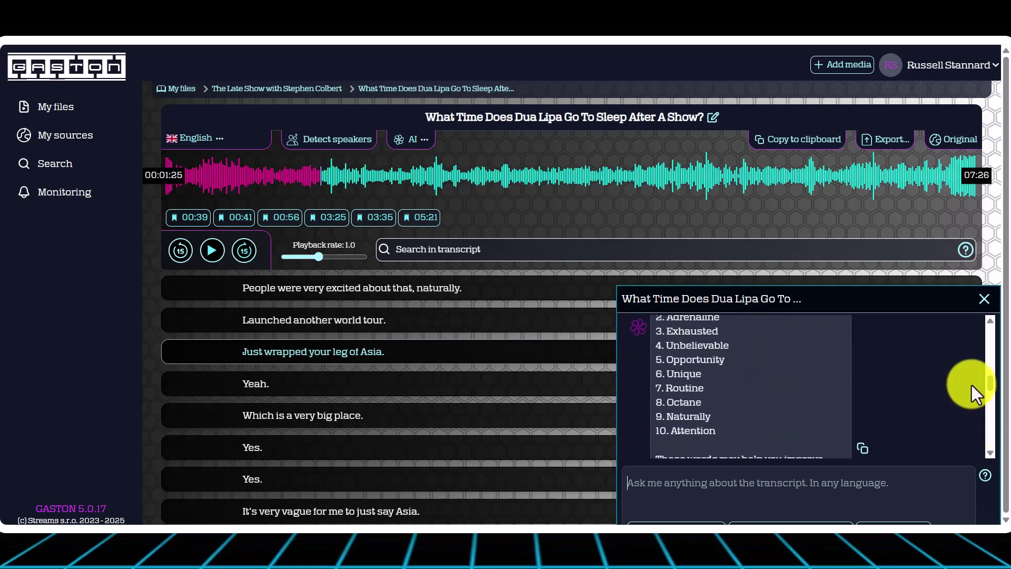
pyautogui.scroll(1, 972, 378)
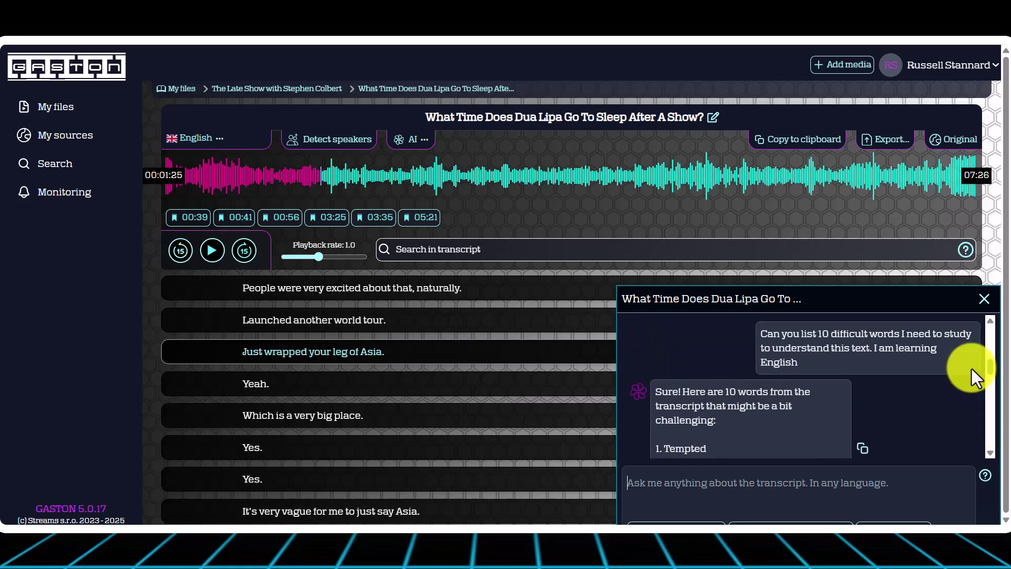
pyautogui.scroll(5, 972, 369)
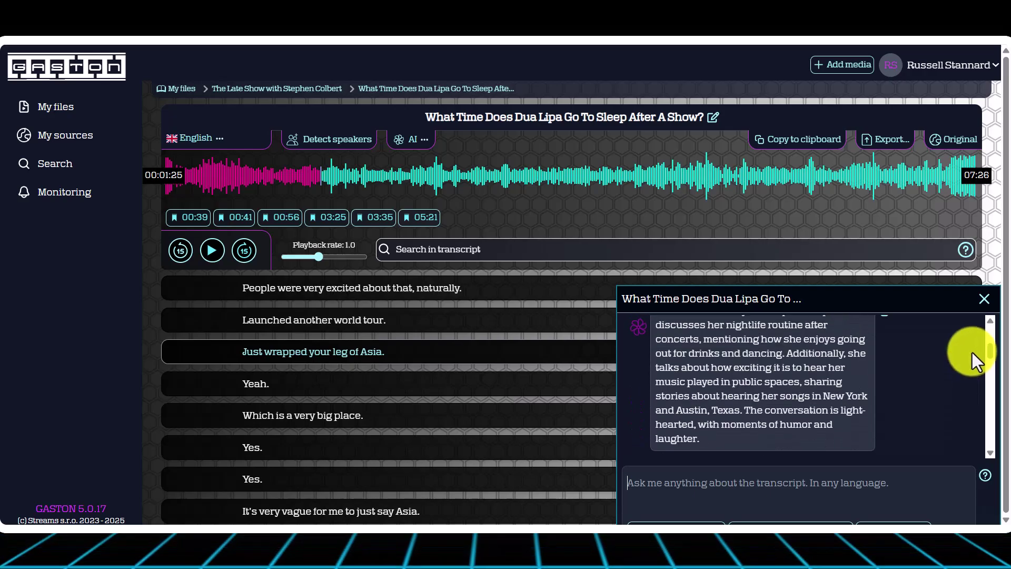
pyautogui.scroll(4, 972, 346)
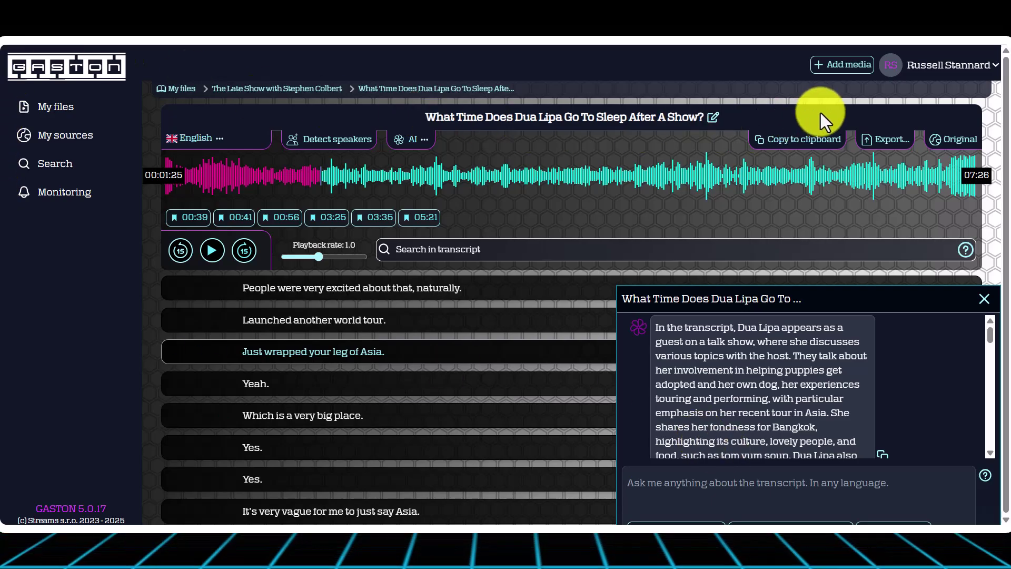
pyautogui.click(849, 66)
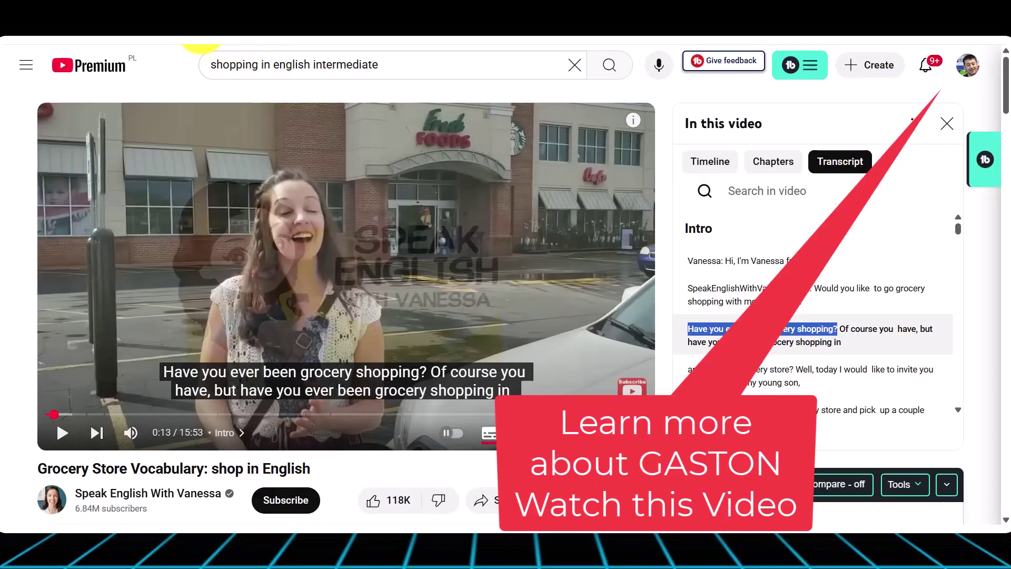
# Paste the Grocery Store Vocabulary video's YouTube address into GASTON's Insert video url field
pyautogui.rightClick(201, 41)
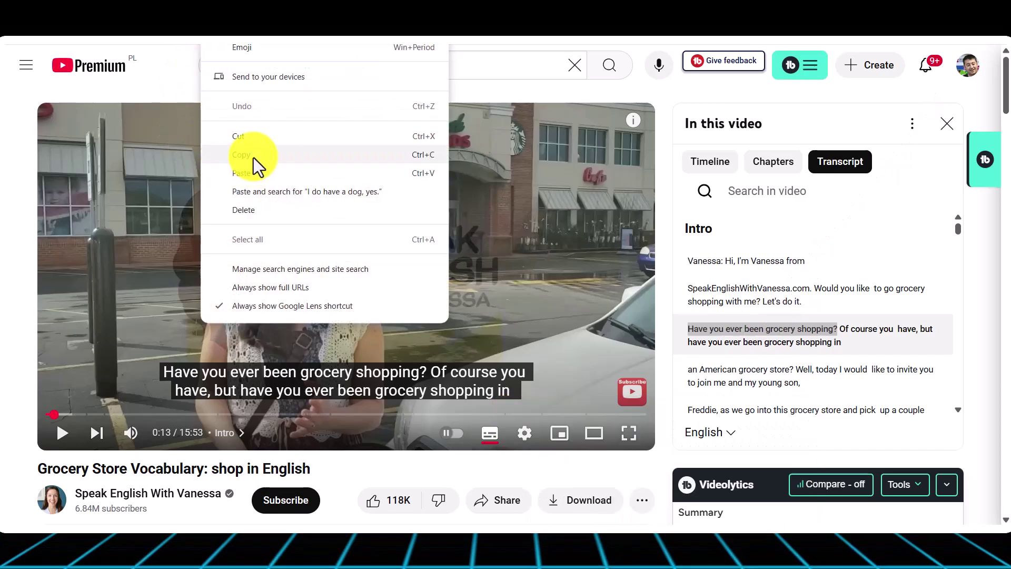
pyautogui.click(253, 157)
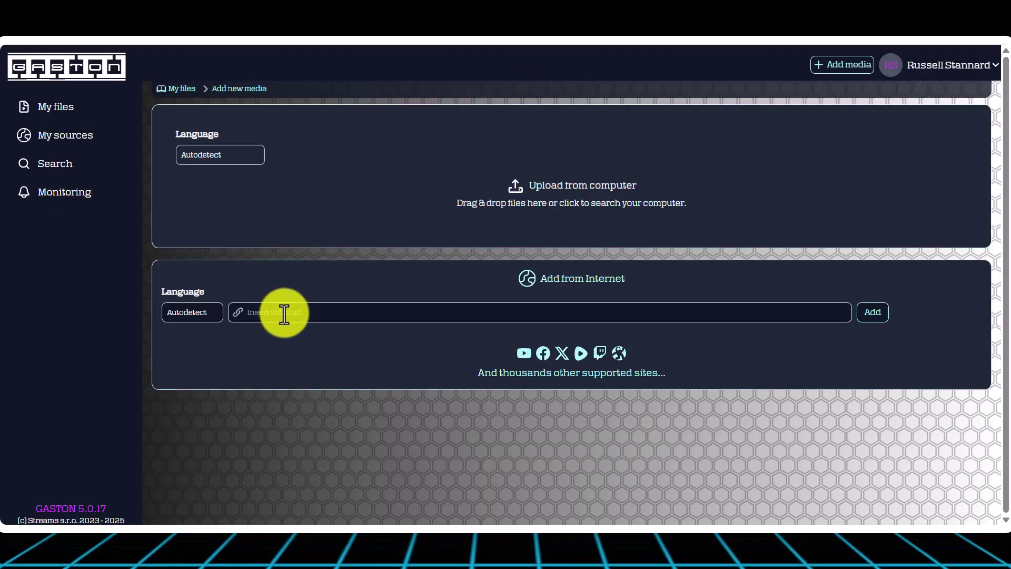
pyautogui.click(283, 313)
pyautogui.hotkey('ctrl', 'v')
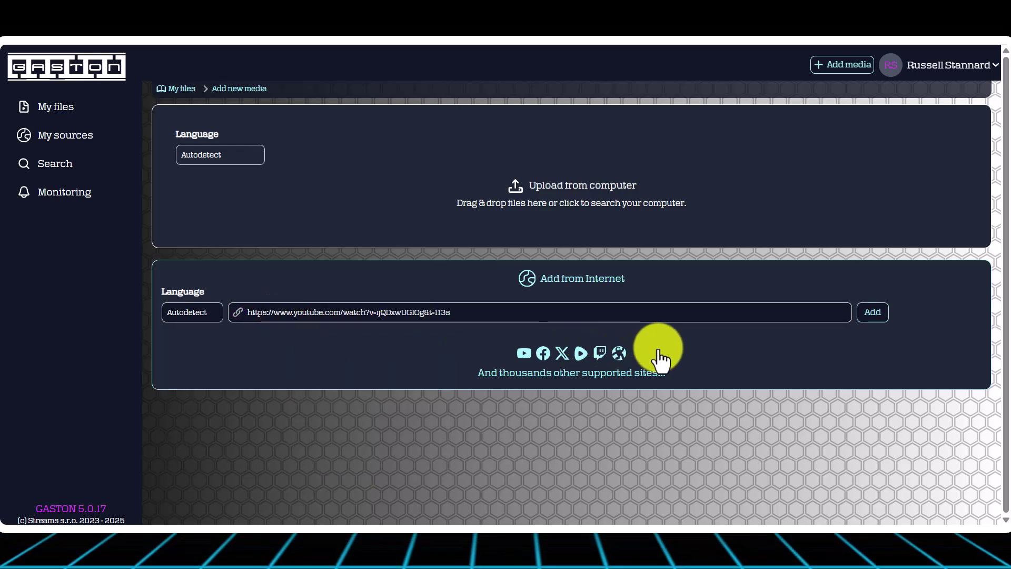